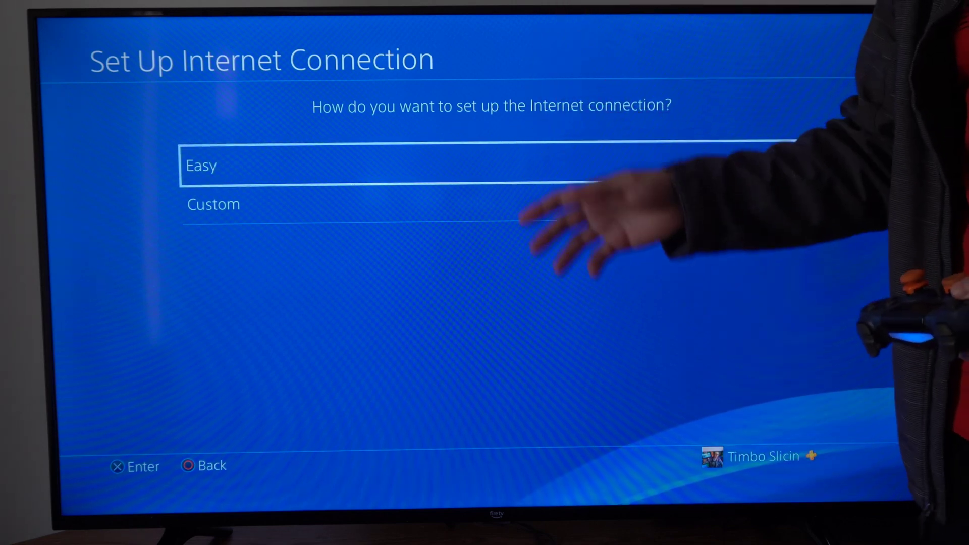
# Start a Custom setup on the first listed Wi-Fi network and begin entering its password.
pyautogui.press('Down')
pyautogui.press('Return')
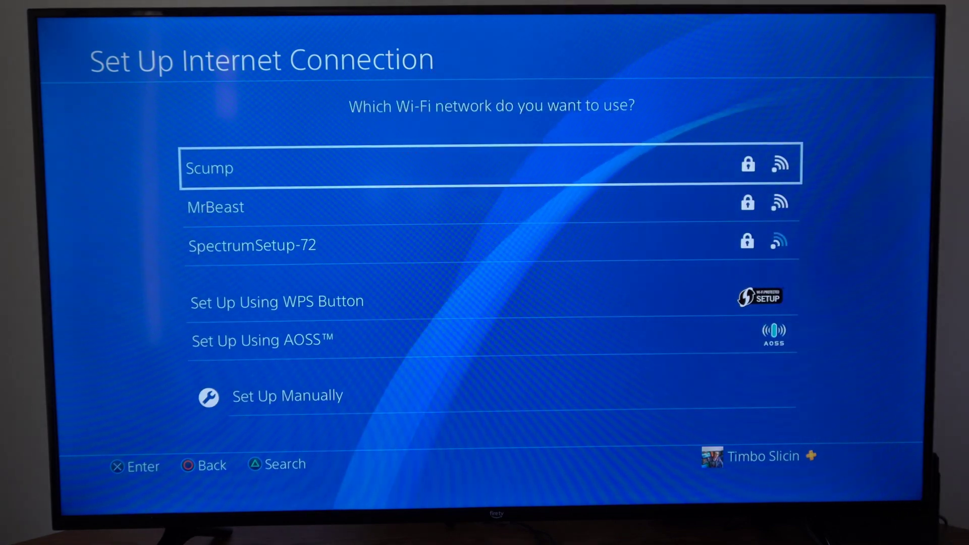
pyautogui.press('Return')
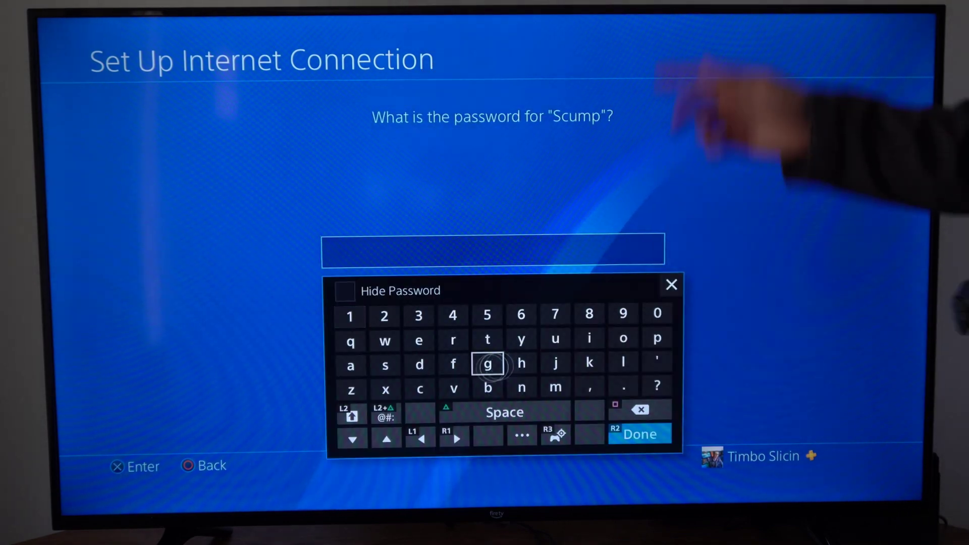
pyautogui.press('Right')
pyautogui.press('Right')
pyautogui.press('Down')
pyautogui.press('Down')
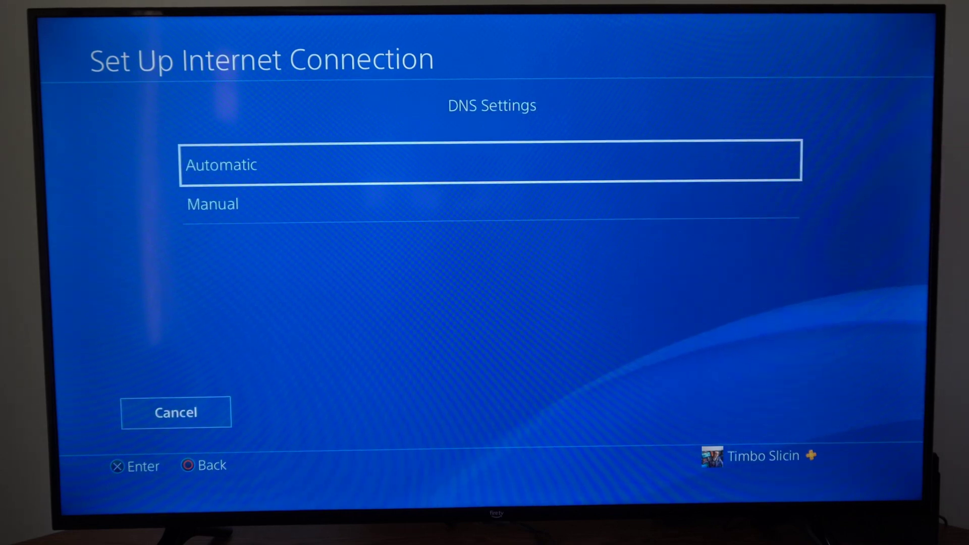
pyautogui.press('Down')
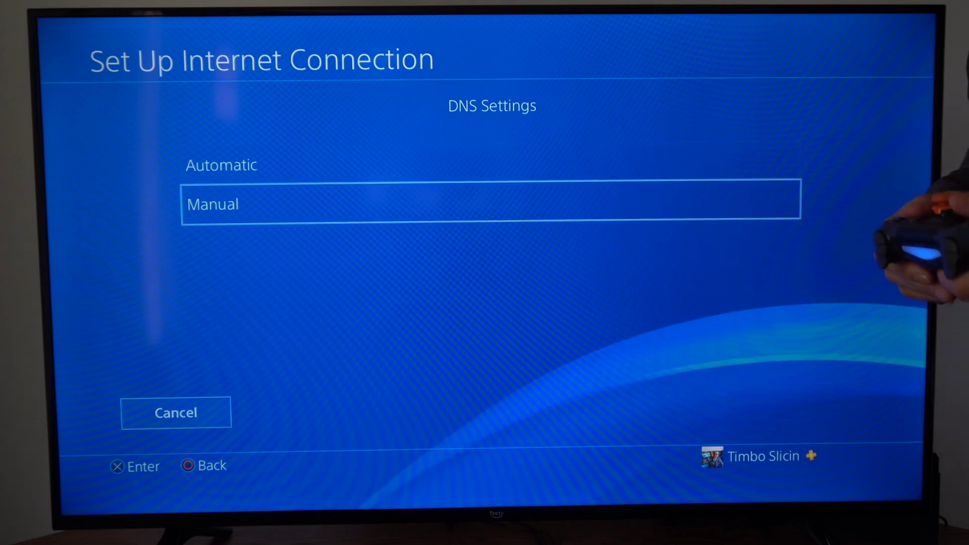
pyautogui.press('Return')
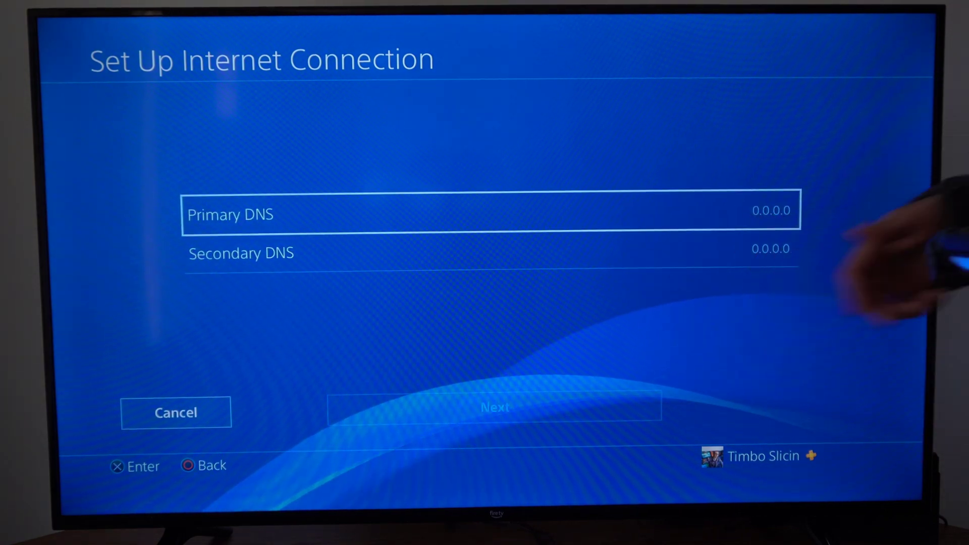
pyautogui.press('Escape')
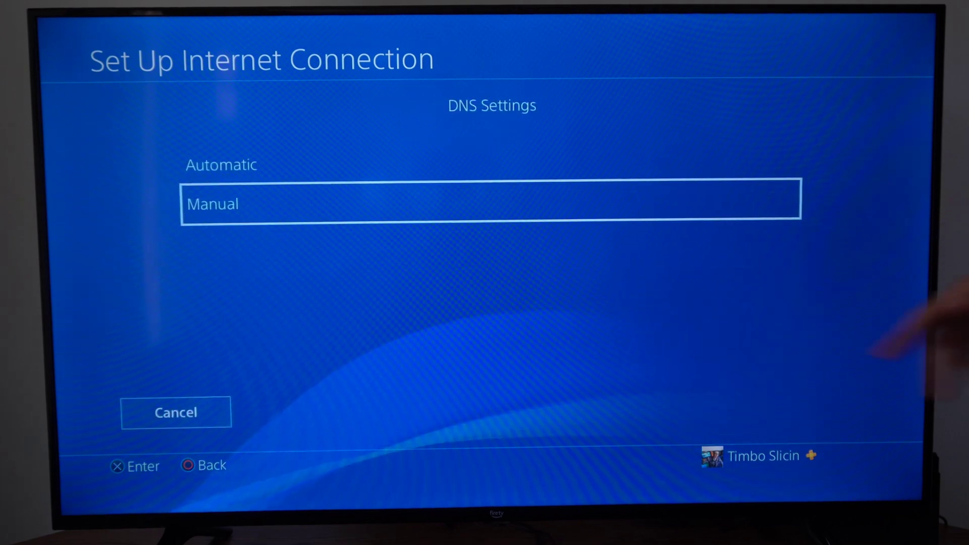
pyautogui.press('Up')
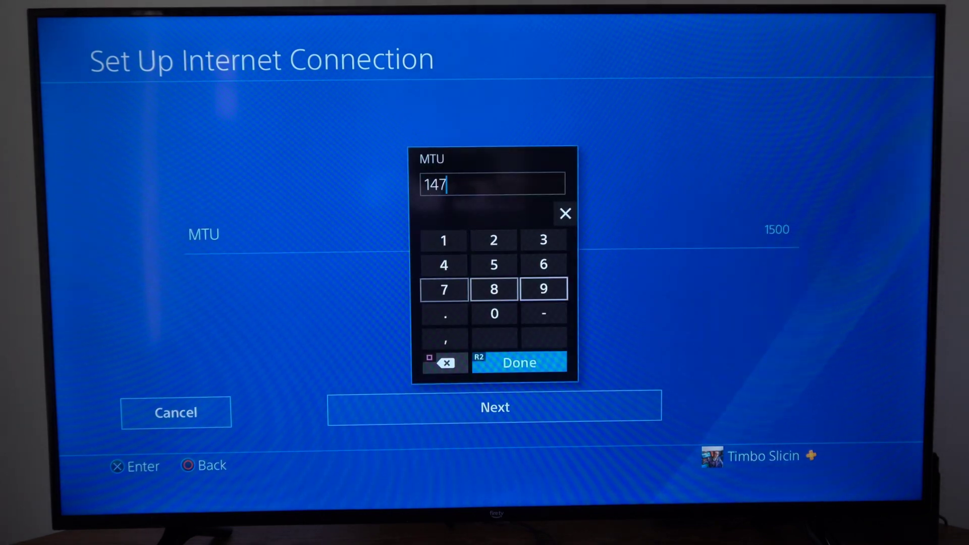
# Confirm 1476 as the manual MTU value.
pyautogui.press('Return')
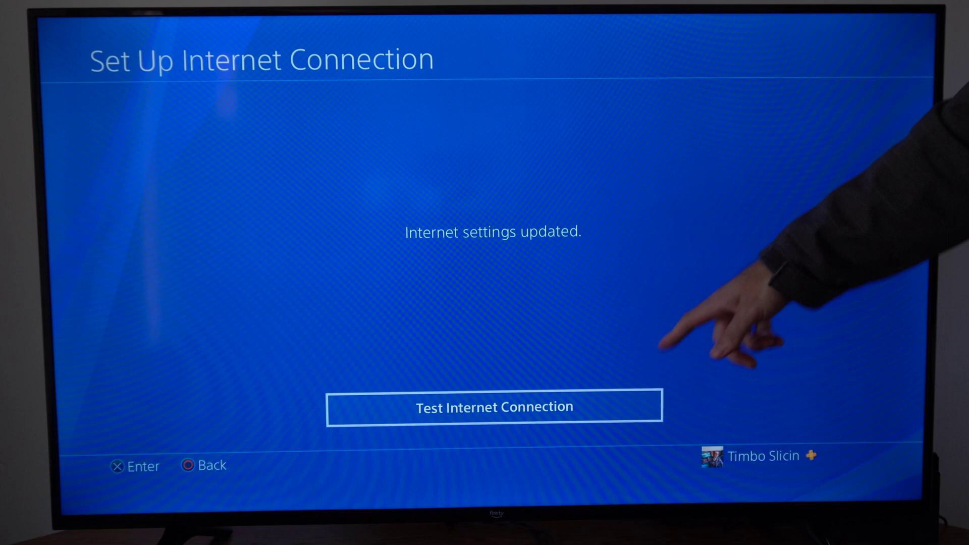
# Launch Test Internet Connection and wait on the please-wait screen.
pyautogui.press('Return')
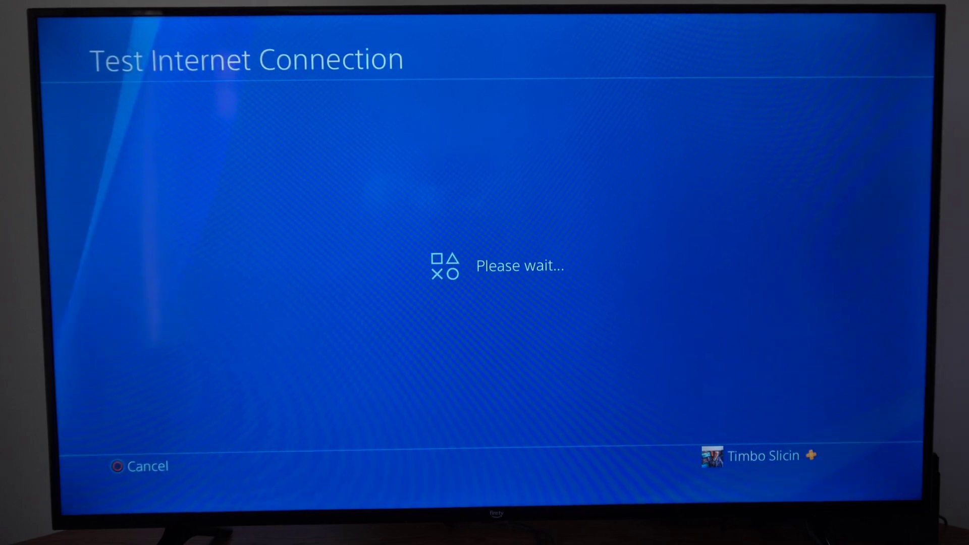